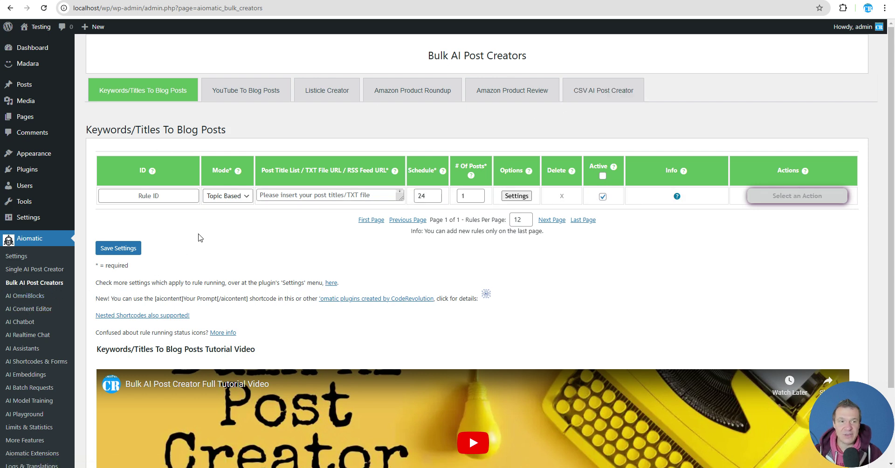
# Add a Title Based/Single API Call rule for the post title "WordPress plugins in 2025", make it inactive, and save the settings.
pyautogui.click(225, 197)
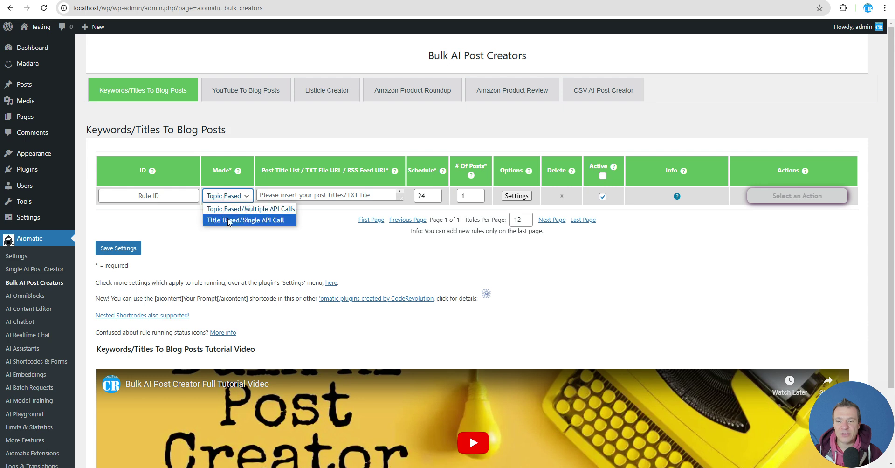
pyautogui.click(225, 222)
pyautogui.click(263, 197)
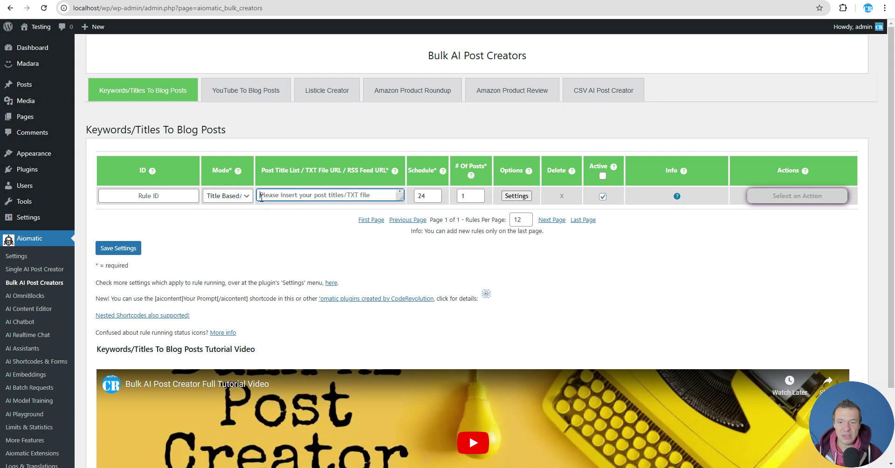
pyautogui.write('WordPress plugins in 2025')
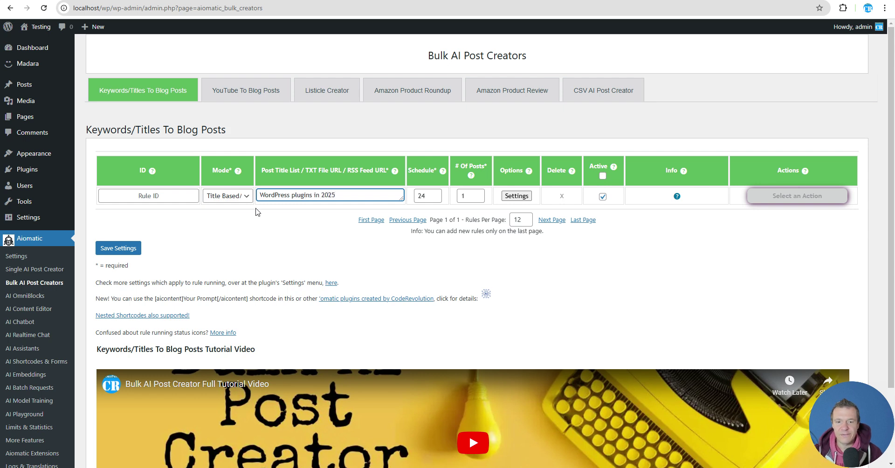
pyautogui.click(602, 197)
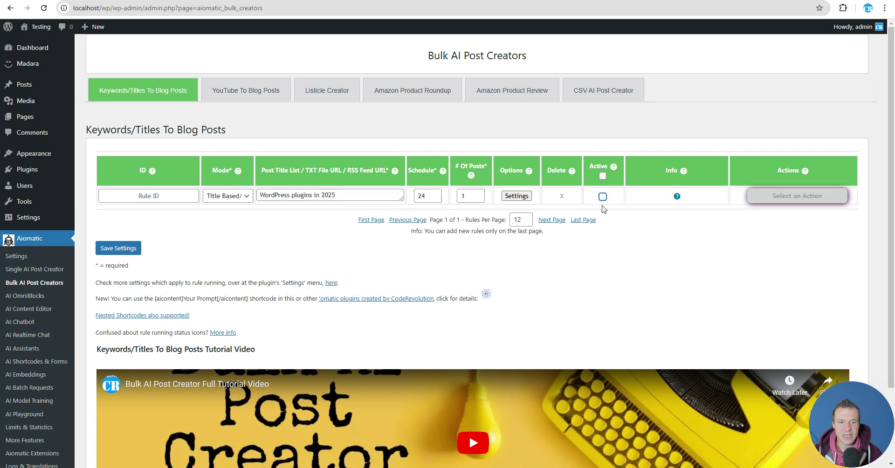
pyautogui.click(134, 249)
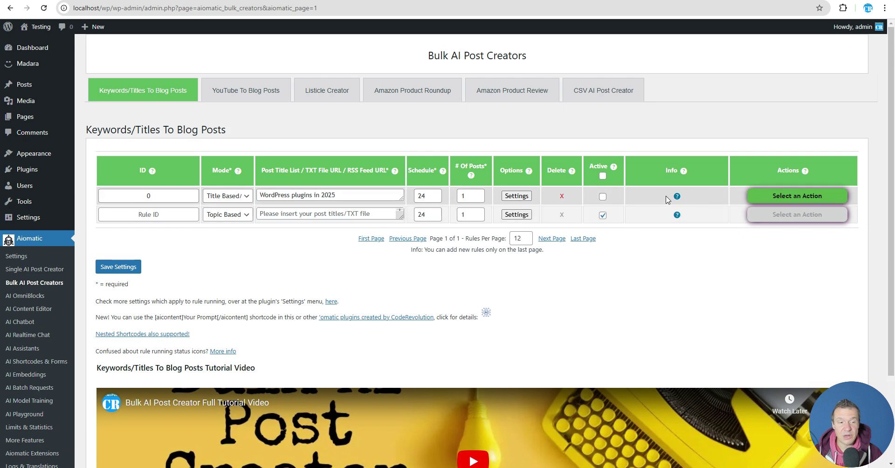
pyautogui.click(779, 197)
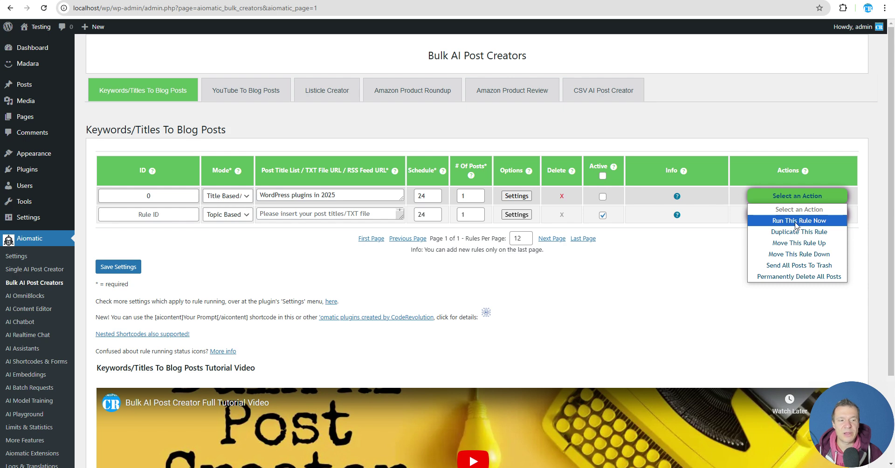
pyautogui.click(792, 226)
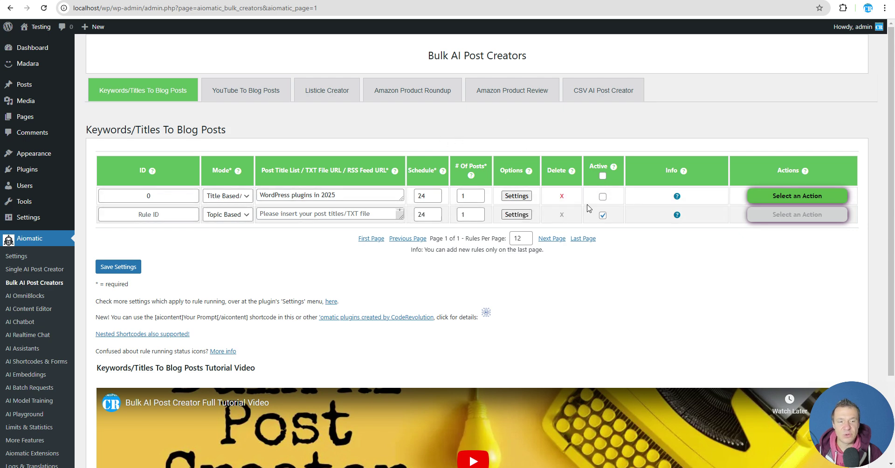
# Keep Enable Rule Running Using Webhooks switched on in Aiomatic's Bulk Posts settings and save the settings.
pyautogui.click(21, 259)
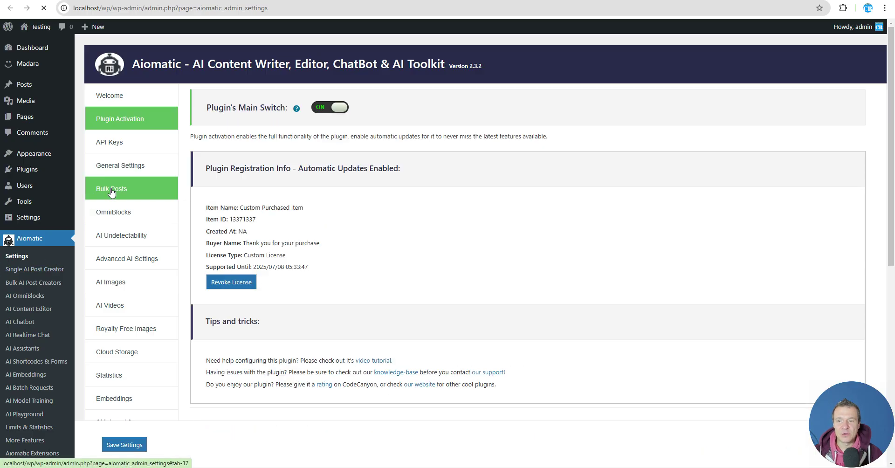
pyautogui.click(111, 190)
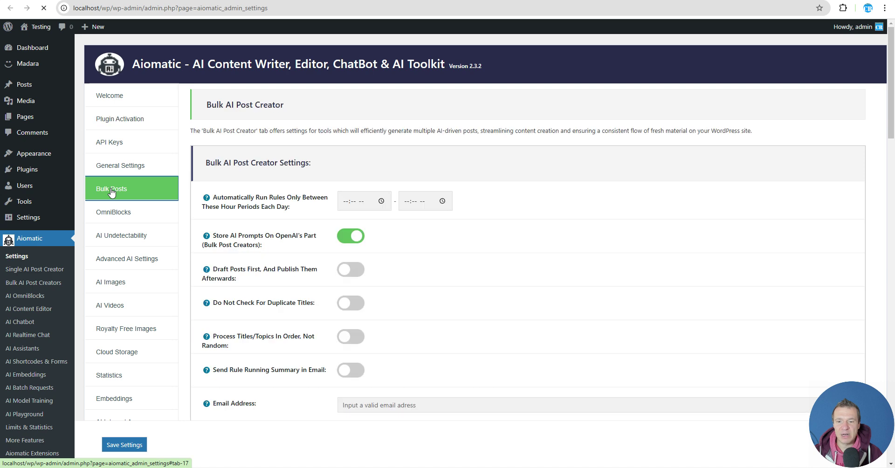
pyautogui.scroll(-1, 247, 278)
pyautogui.scroll(-20, 247, 278)
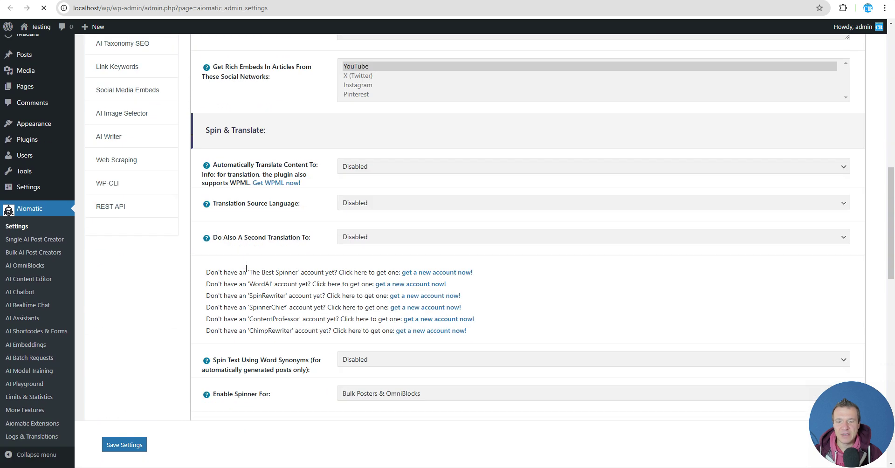
pyautogui.scroll(-2, 267, 260)
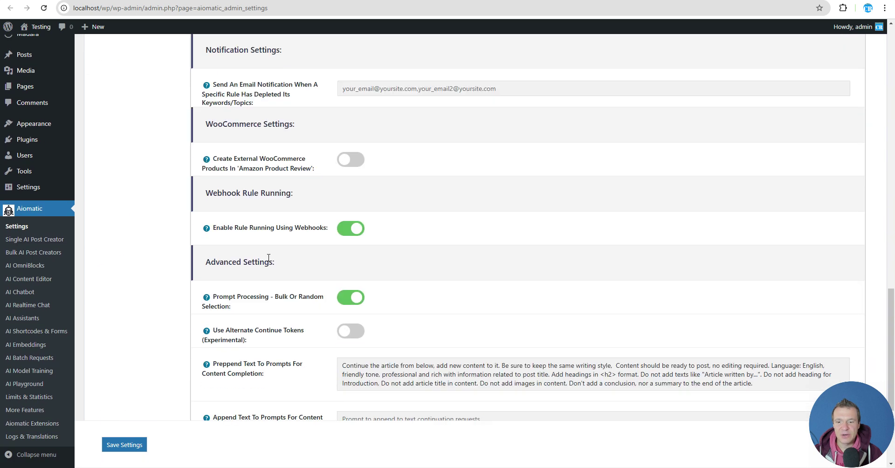
pyautogui.moveTo(217, 228); pyautogui.dragTo(328, 228)
pyautogui.click(350, 229)
pyautogui.click(358, 229)
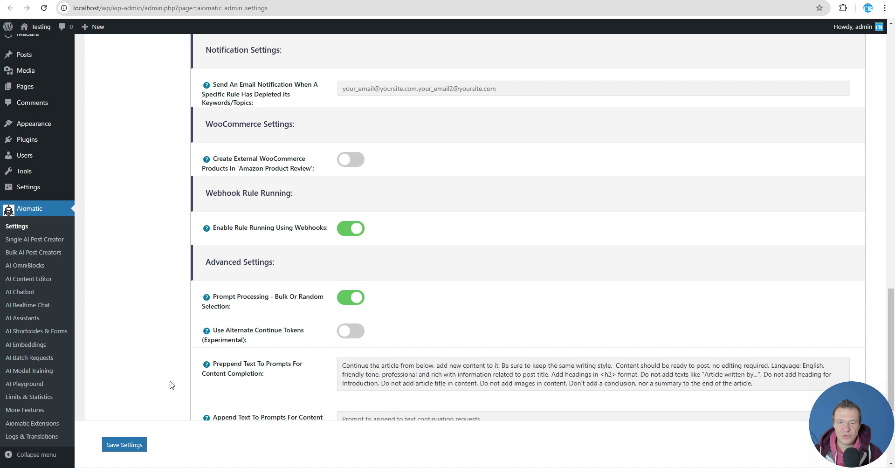
pyautogui.click(130, 447)
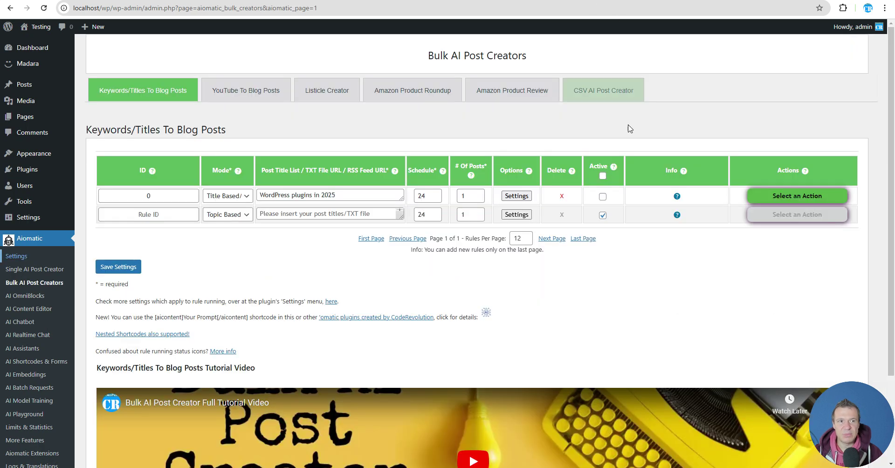
# Reload the Bulk AI Post Creators page and copy the webhook URL that runs the "WordPress plugins in 2025" rule.
pyautogui.click(48, 10)
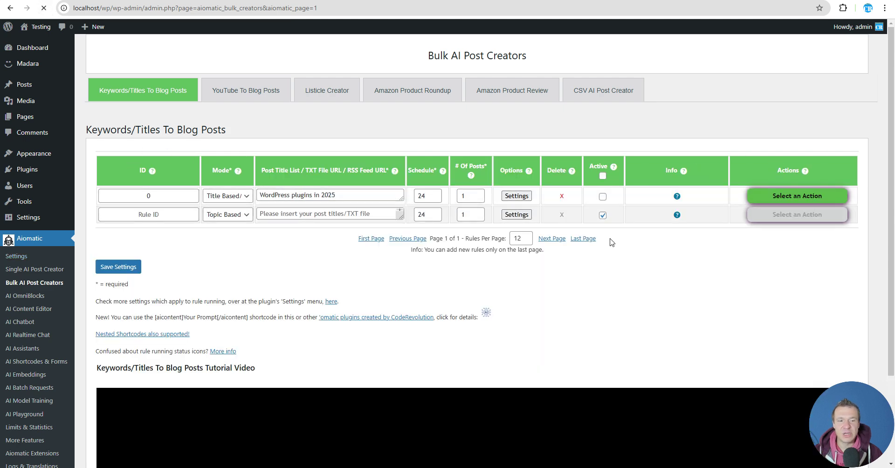
pyautogui.moveTo(678, 201)
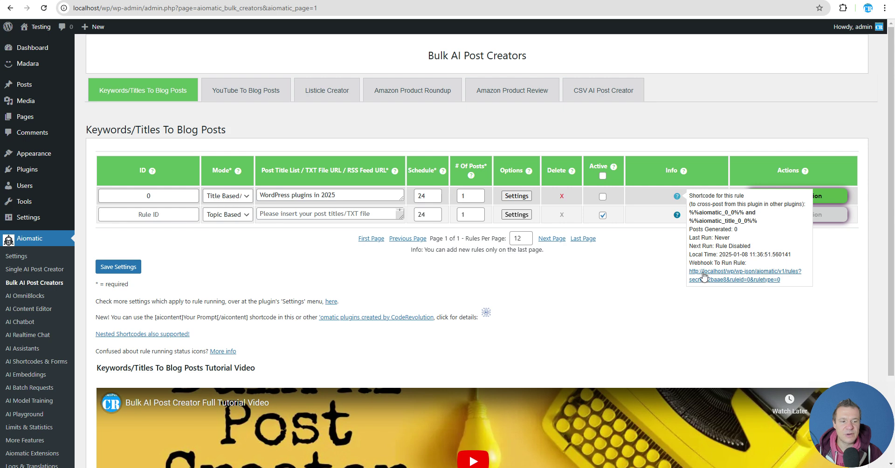
pyautogui.moveTo(689, 263)
pyautogui.mouseDown()
pyautogui.moveTo(749, 265)
pyautogui.moveTo(774, 280)
pyautogui.moveTo(689, 272)
pyautogui.mouseUp()
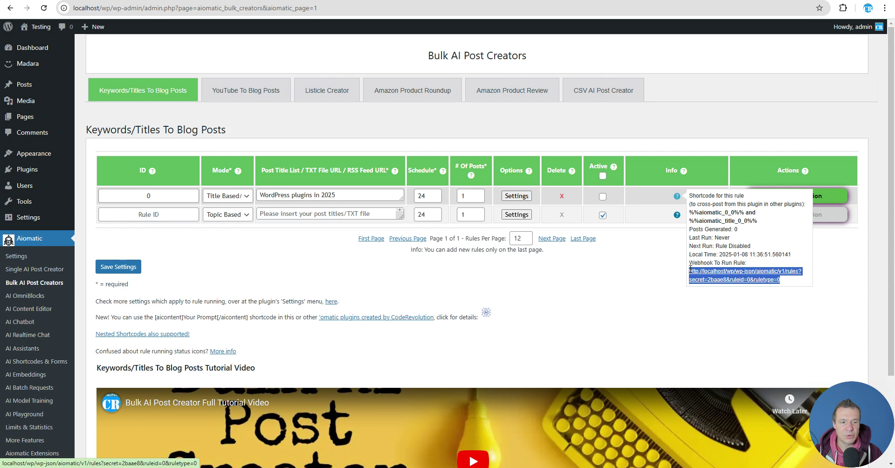
pyautogui.rightClick(695, 275)
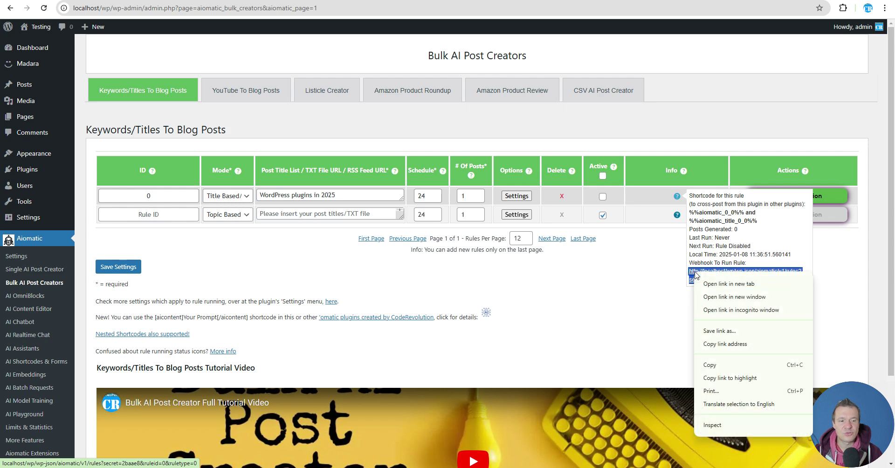
pyautogui.click(711, 369)
pyautogui.moveTo(677, 197)
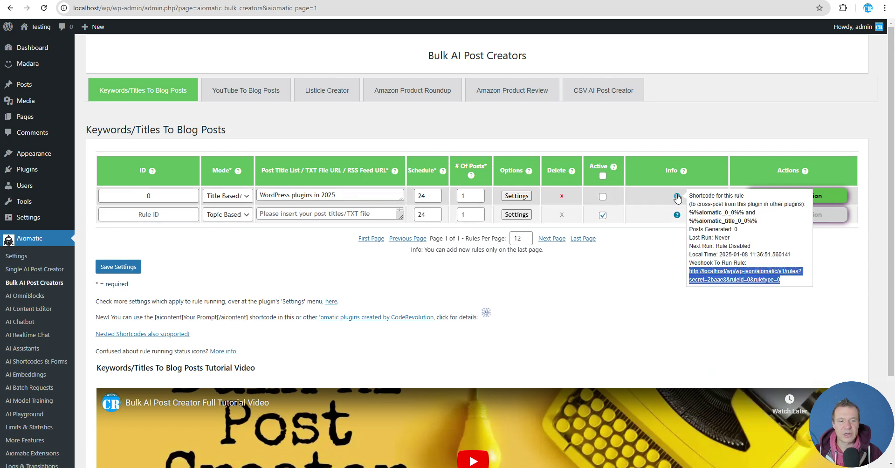
pyautogui.rightClick(707, 275)
pyautogui.click(723, 366)
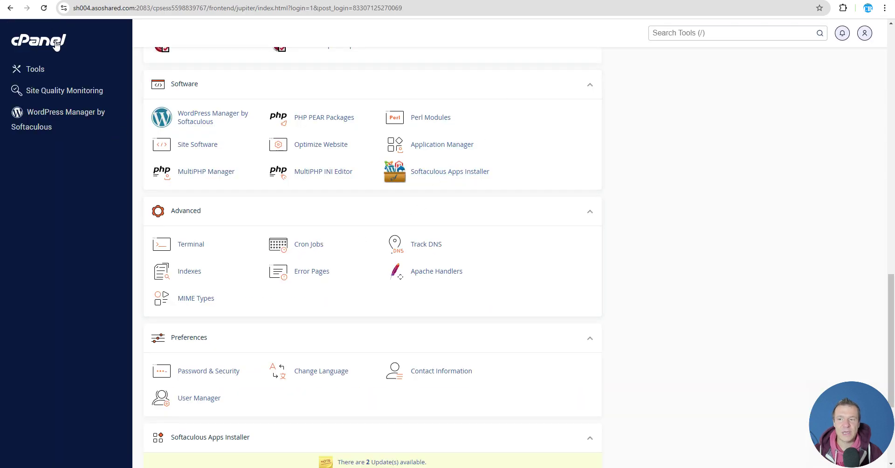
# Switch to cPanel, open Cron Jobs, and examine the form for adding a new cron job.
pyautogui.click(307, 249)
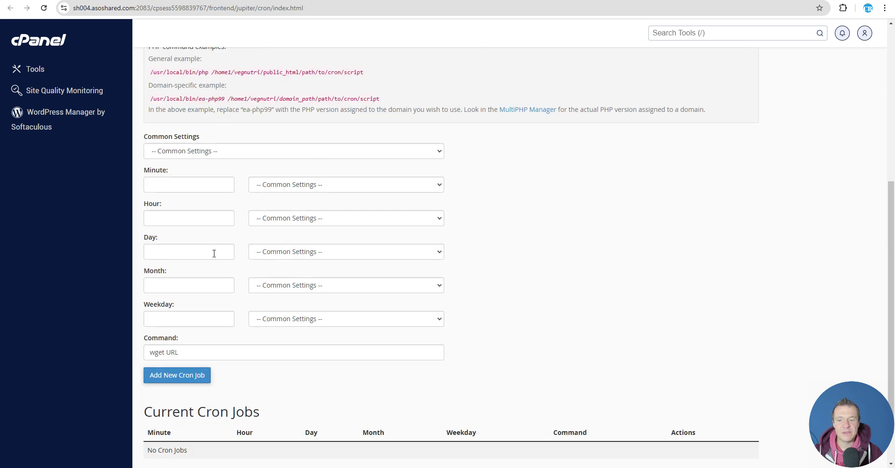
pyautogui.scroll(4, 231, 156)
pyautogui.scroll(-3, 231, 159)
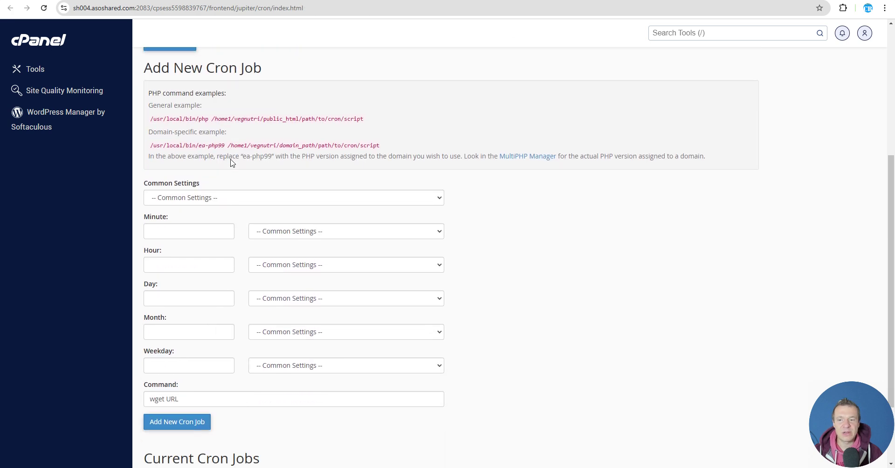
pyautogui.scroll(-2, 233, 173)
pyautogui.scroll(2, 234, 200)
pyautogui.scroll(-2, 230, 216)
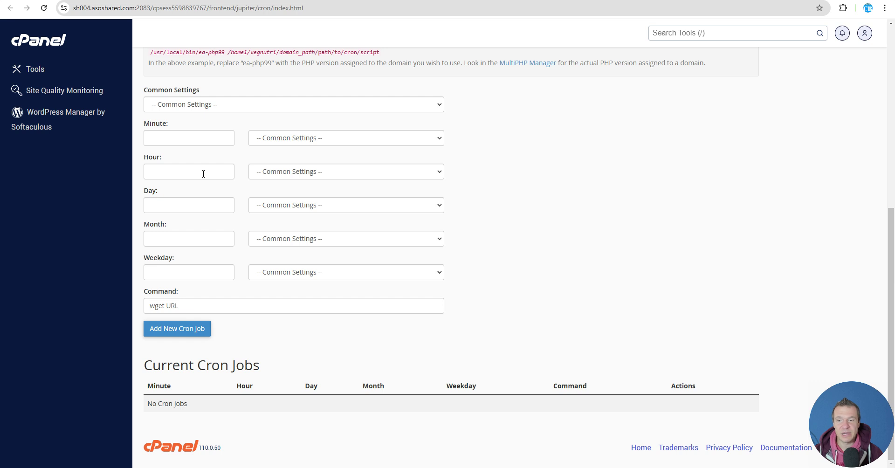
pyautogui.click(286, 139)
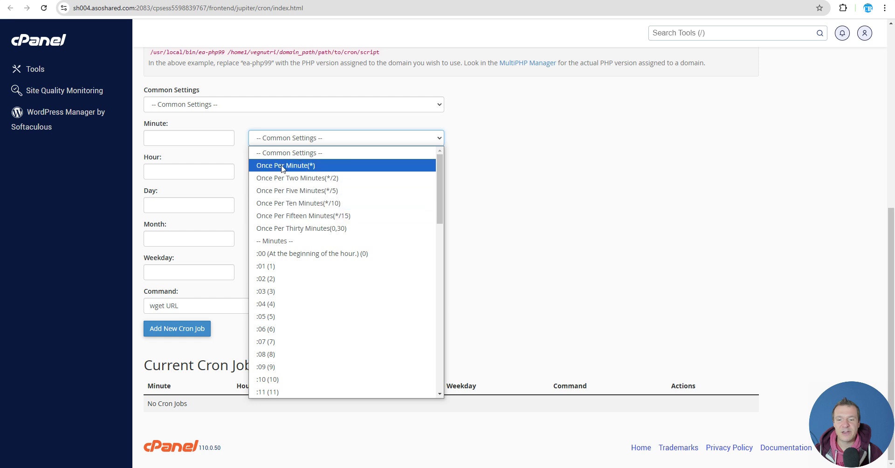
pyautogui.scroll(-15, 306, 265)
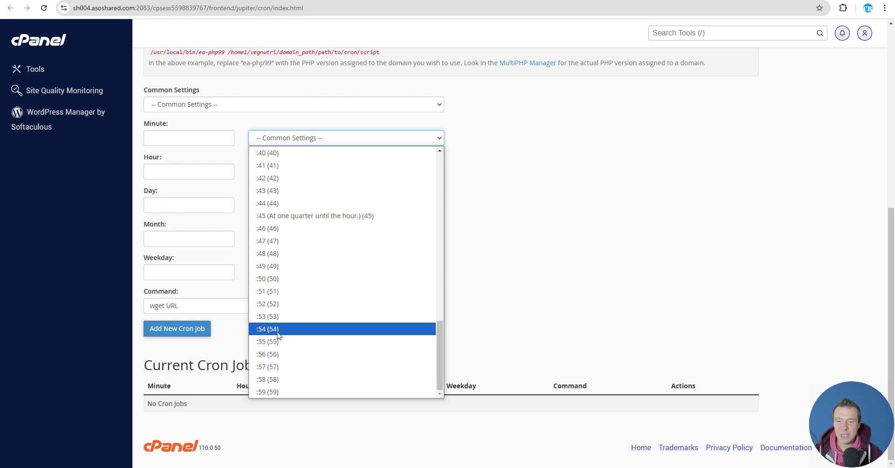
pyautogui.click(210, 127)
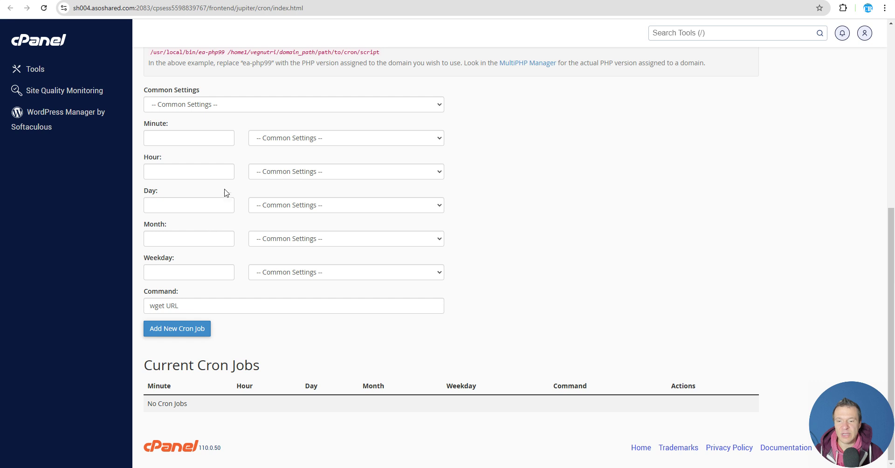
pyautogui.click(275, 140)
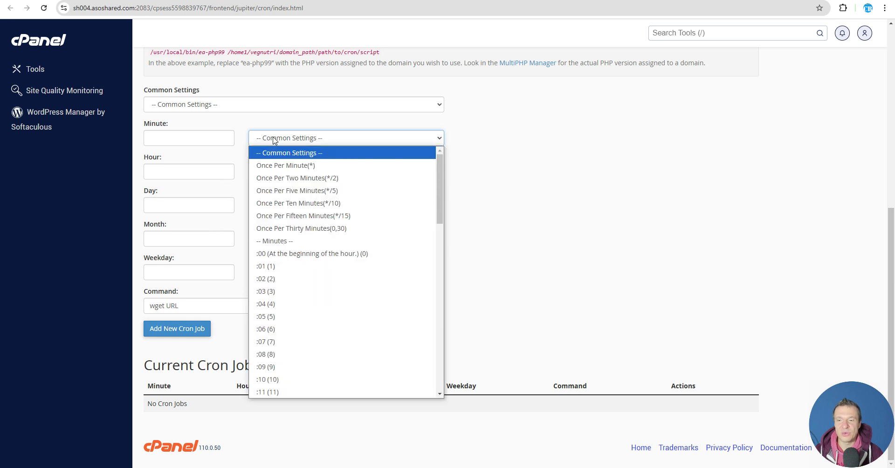
pyautogui.click(288, 205)
pyautogui.click(282, 172)
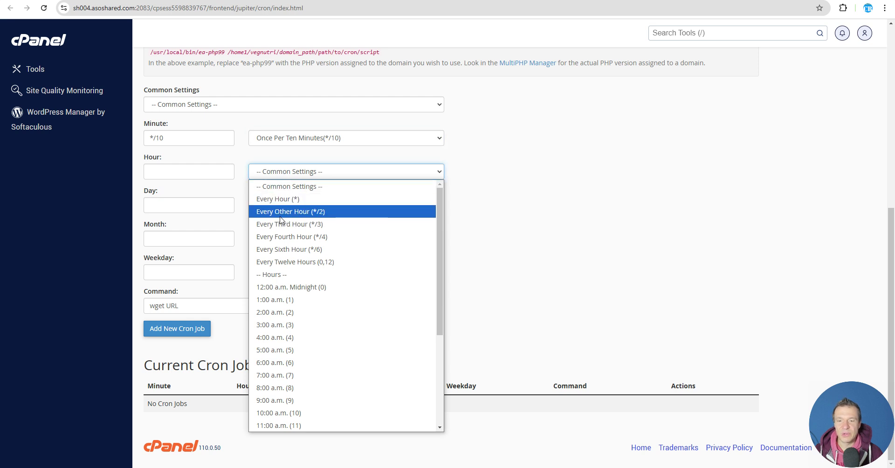
pyautogui.click(272, 239)
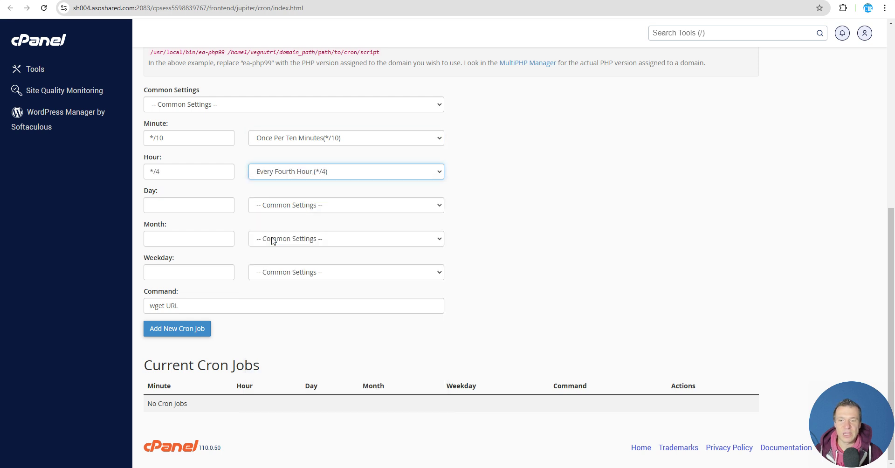
pyautogui.click(274, 177)
pyautogui.click(273, 175)
pyautogui.click(275, 171)
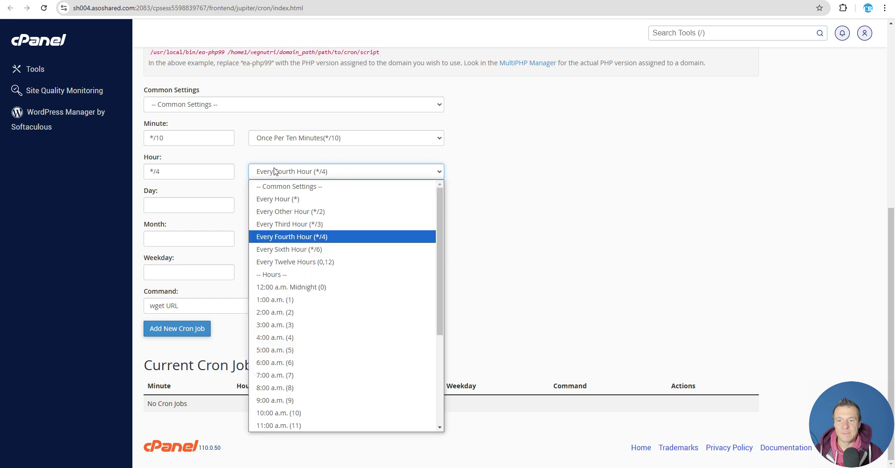
pyautogui.click(47, 9)
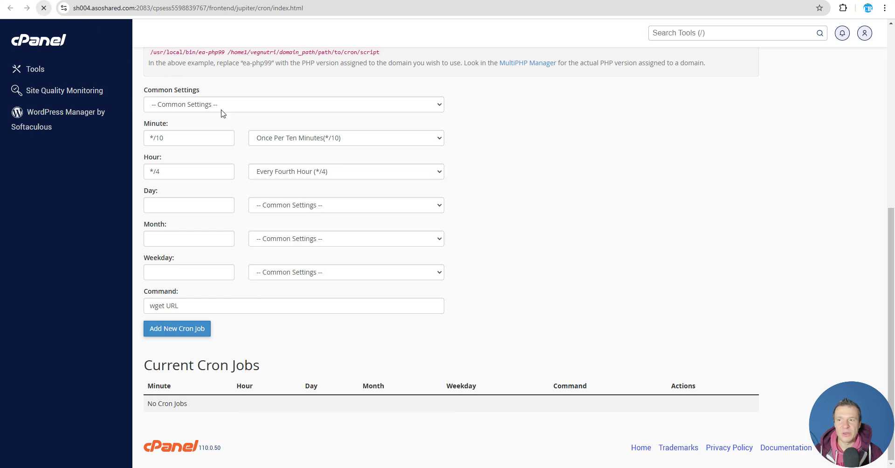
# Schedule the new cron job once per ten minutes and set its command to wget followed by the rule's webhook URL containing the secret token.
pyautogui.click(278, 161)
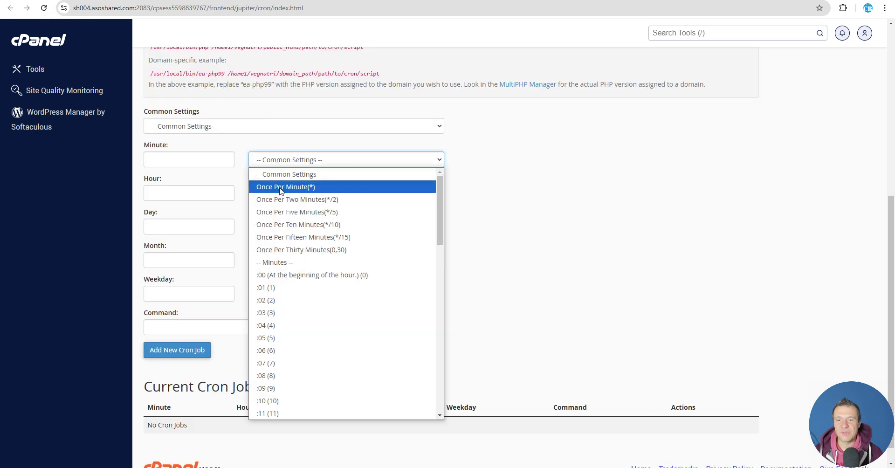
pyautogui.click(282, 225)
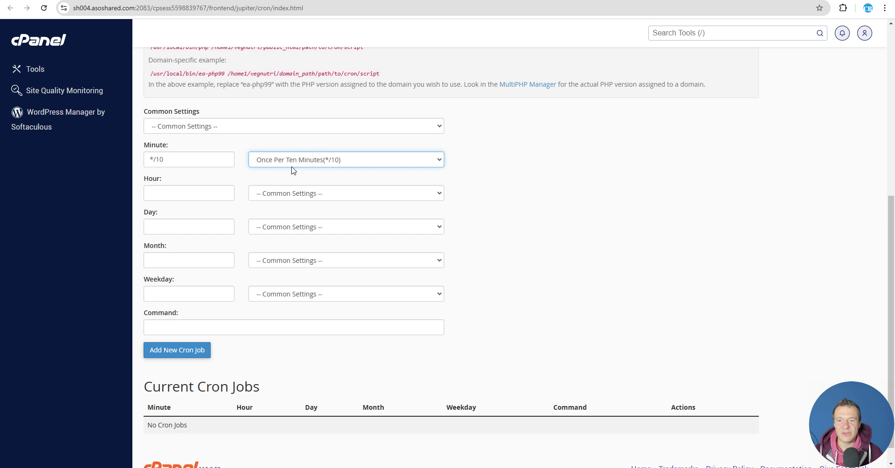
pyautogui.scroll(-1, 259, 182)
pyautogui.click(192, 305)
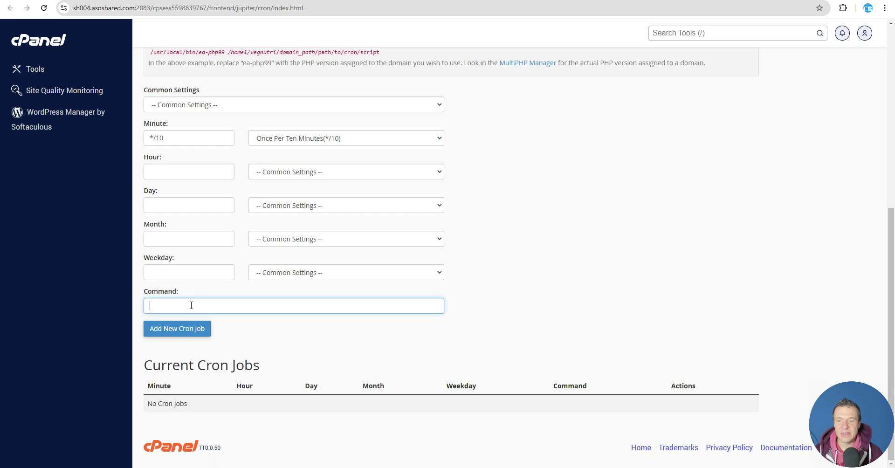
pyautogui.write('w')
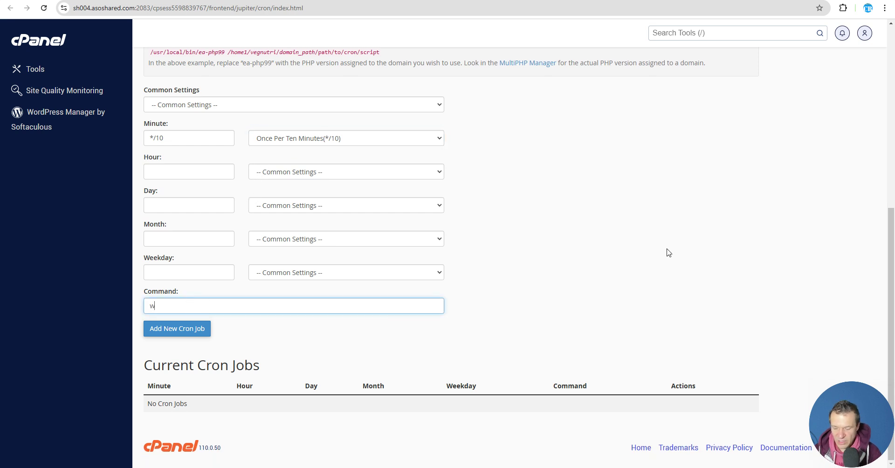
pyautogui.write('get')
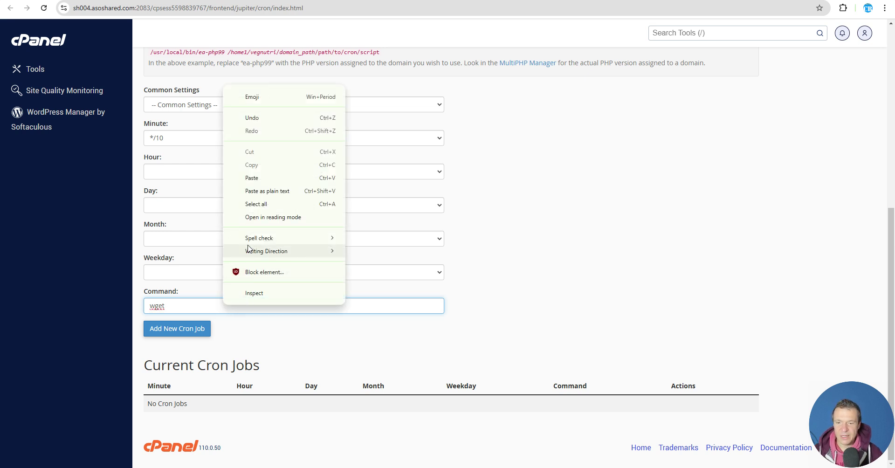
pyautogui.click(260, 178)
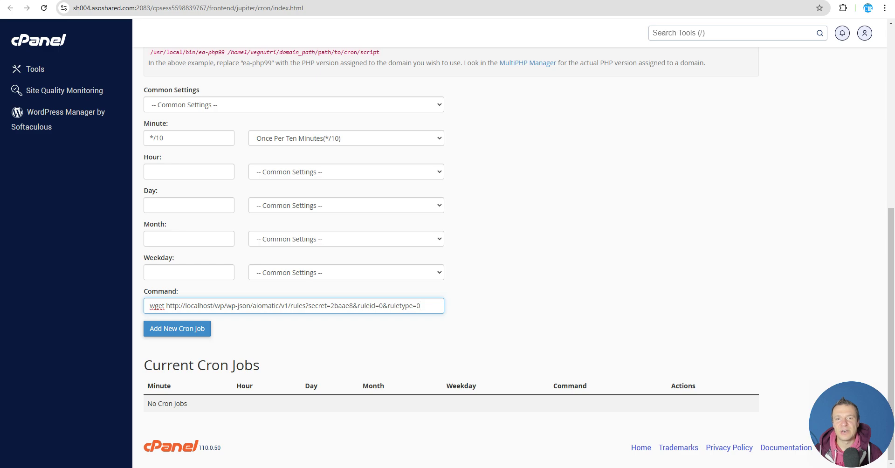
# Switch to WordPress to check the "WordPress plugins in 2025" rule's webhook URL against the host in the cPanel cron command.
pyautogui.hotkey('alt', 'Tab')
pyautogui.hotkey('alt', 'Tab')
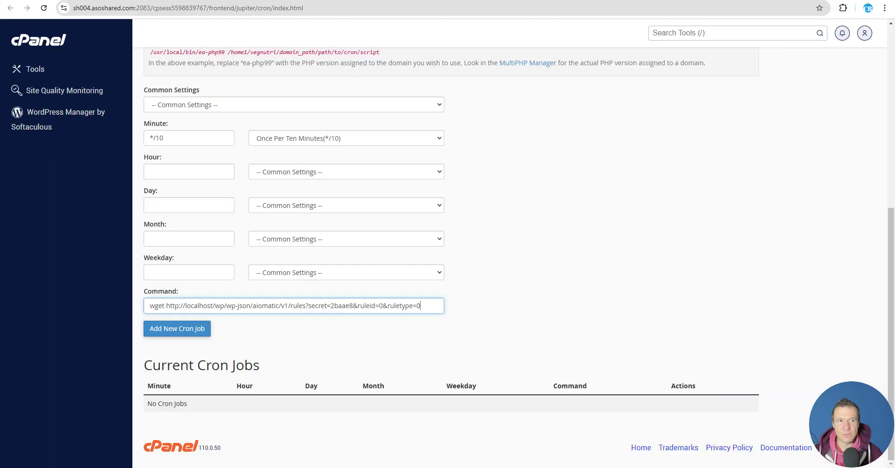
pyautogui.hotkey('alt', 'Tab')
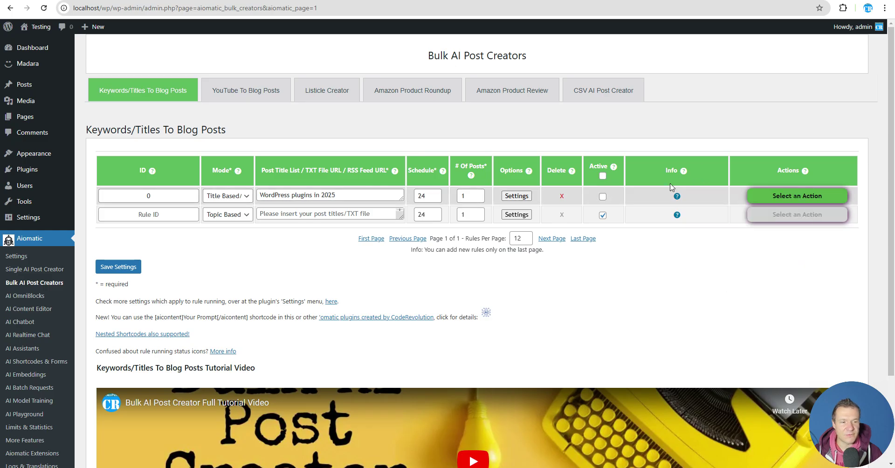
pyautogui.moveTo(676, 198)
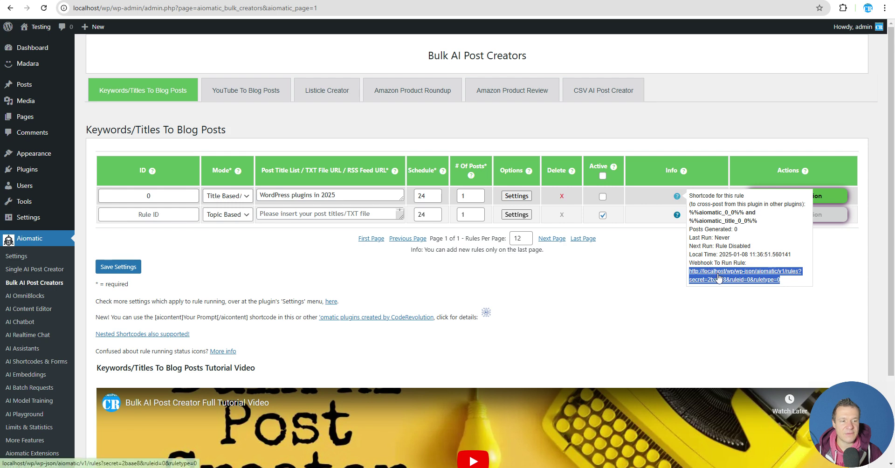
pyautogui.hotkey('alt', 'Tab')
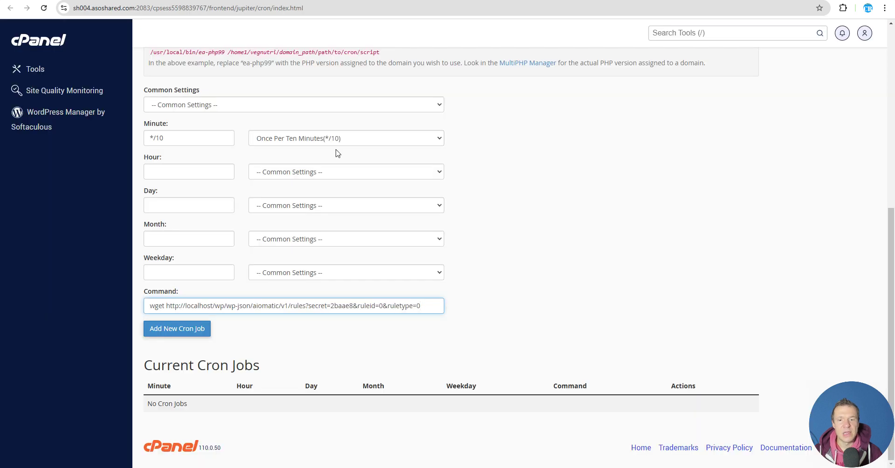
pyautogui.doubleClick(197, 308)
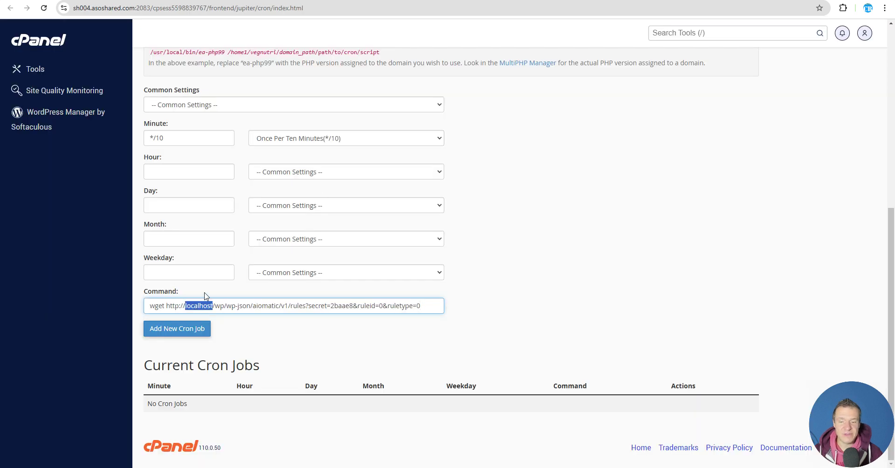
# Switch to WordPress and run the "WordPress plugins in 2025" rule by loading its copied webhook URL with the secret token in the browser.
pyautogui.hotkey('alt', 'Tab')
pyautogui.moveTo(677, 196)
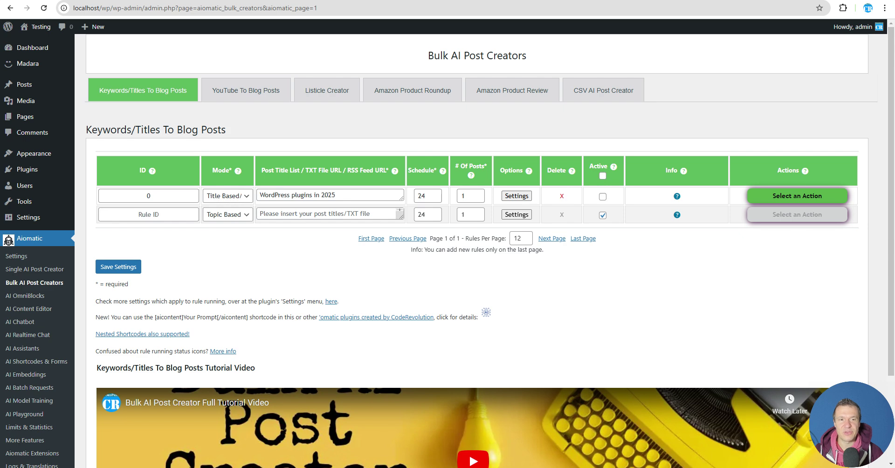
pyautogui.hotkey('ctrl', 'Tab')
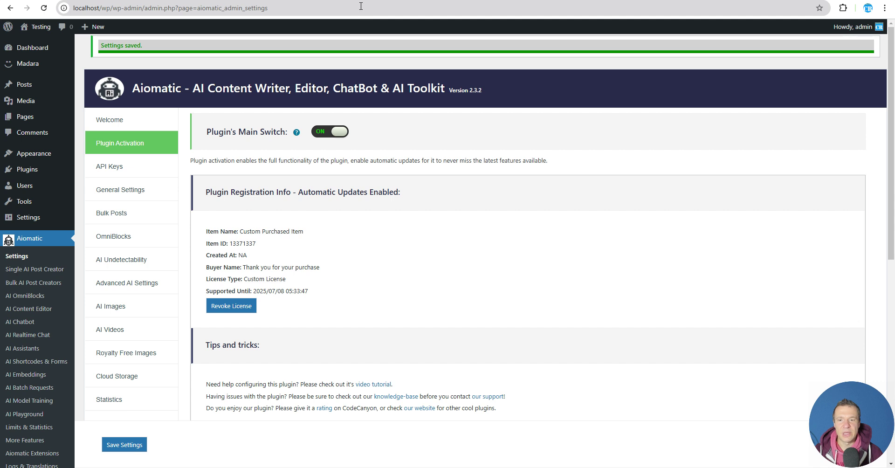
pyautogui.click(361, 6)
pyautogui.hotkey('ctrl', 'v')
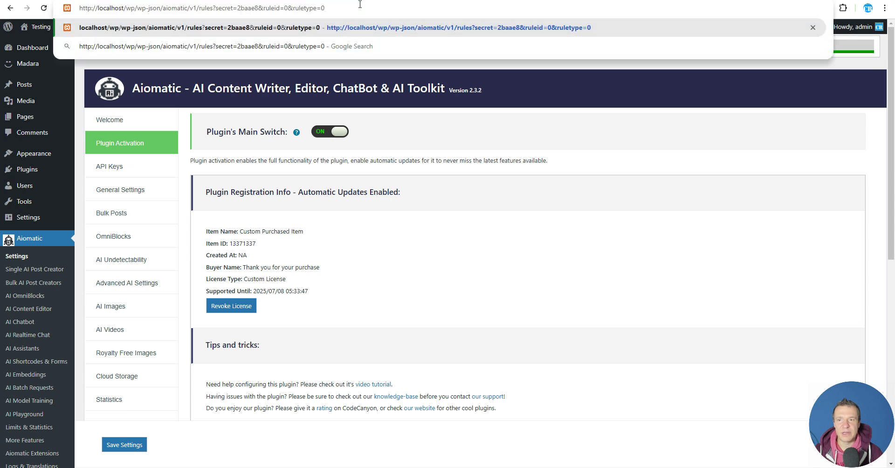
pyautogui.press('Return')
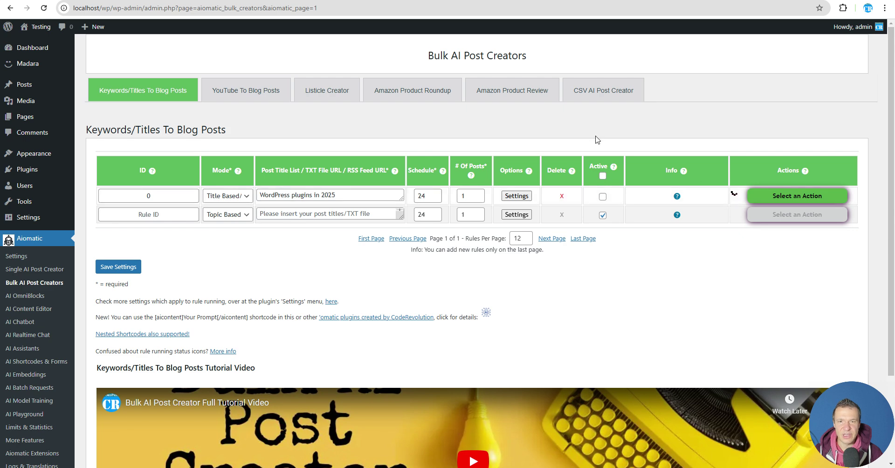
# Check the "WordPress plugins in 2025" rule's run info and the response returned by its webhook.
pyautogui.moveTo(679, 198)
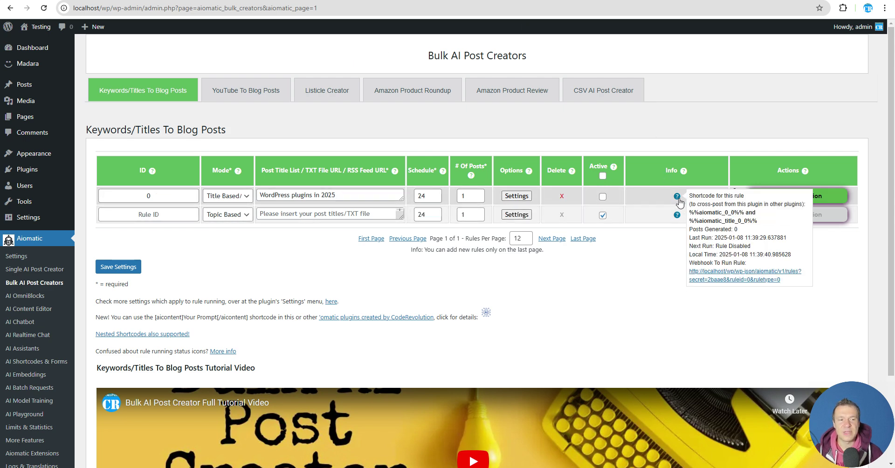
pyautogui.click(696, 274)
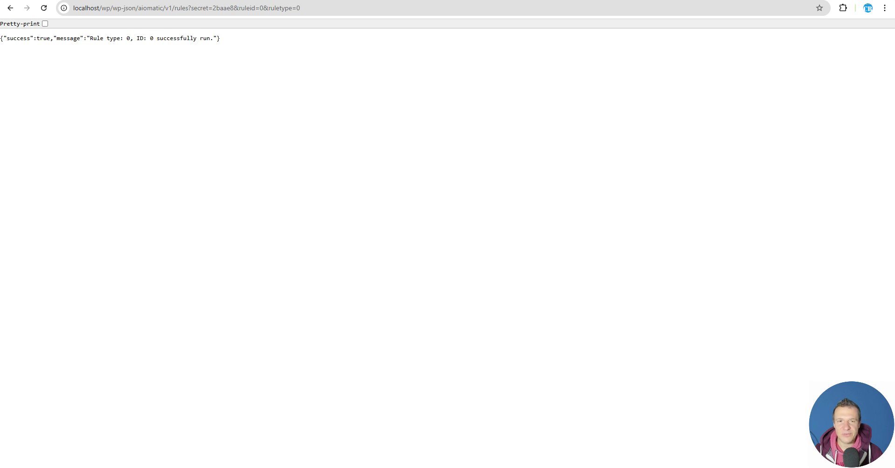
pyautogui.click(650, 0)
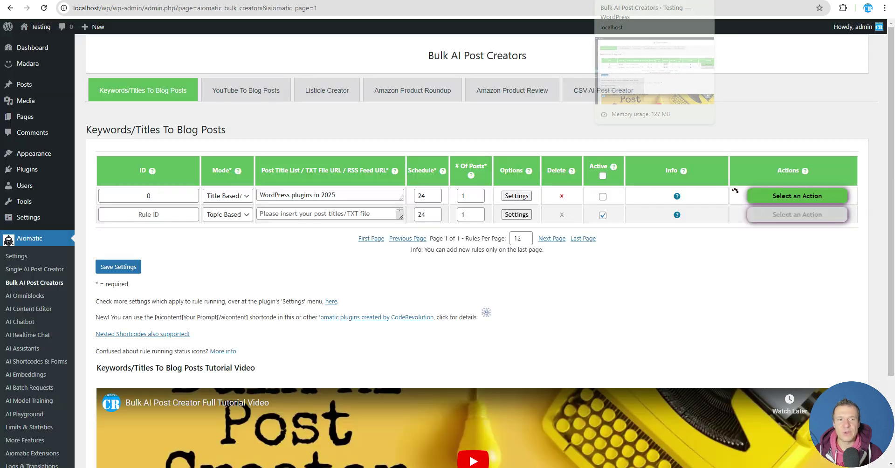
# Reload the Bulk AI Post Creators page and open the post generated by the "WordPress plugins in 2025" rule.
pyautogui.click(41, 9)
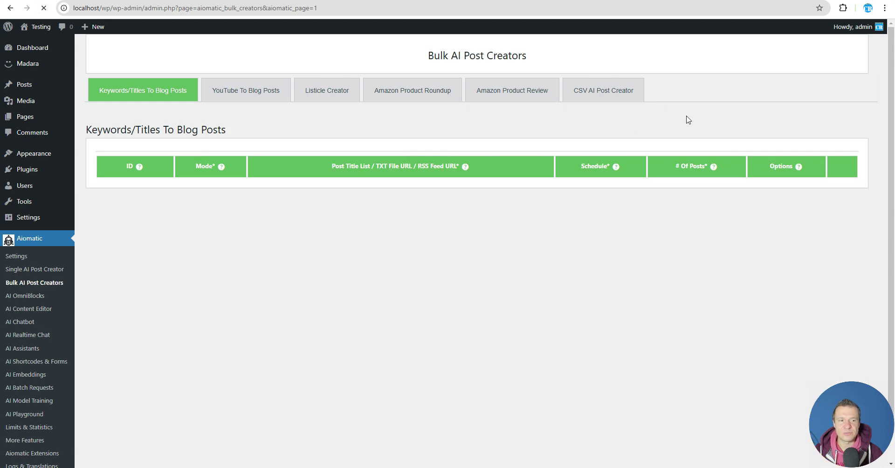
pyautogui.moveTo(676, 196)
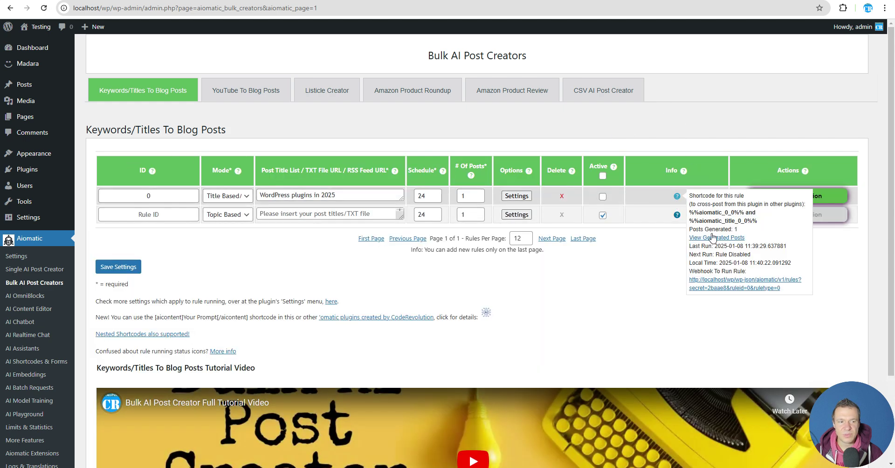
pyautogui.click(716, 239)
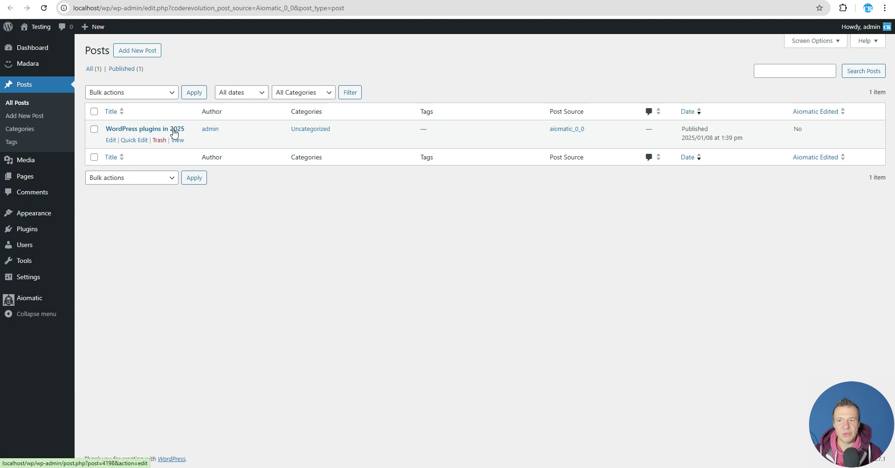
pyautogui.click(154, 129)
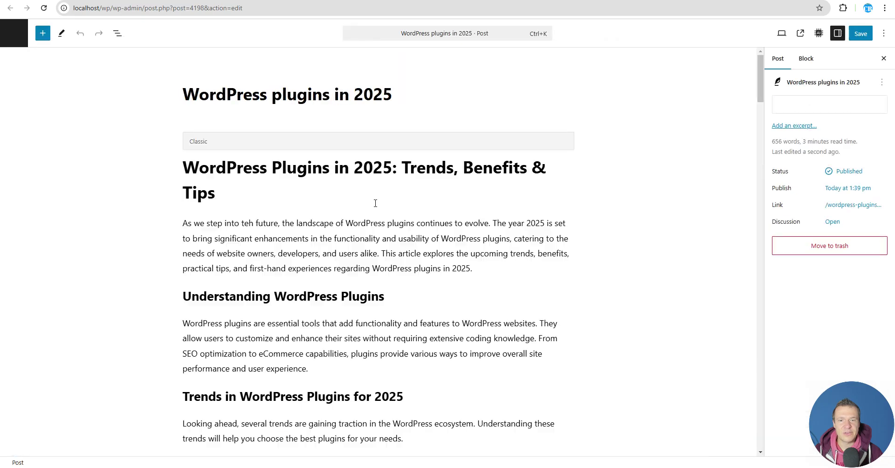
# Look through the generated post's text, headings and featured image.
pyautogui.scroll(-5, 369, 206)
pyautogui.scroll(3, 368, 205)
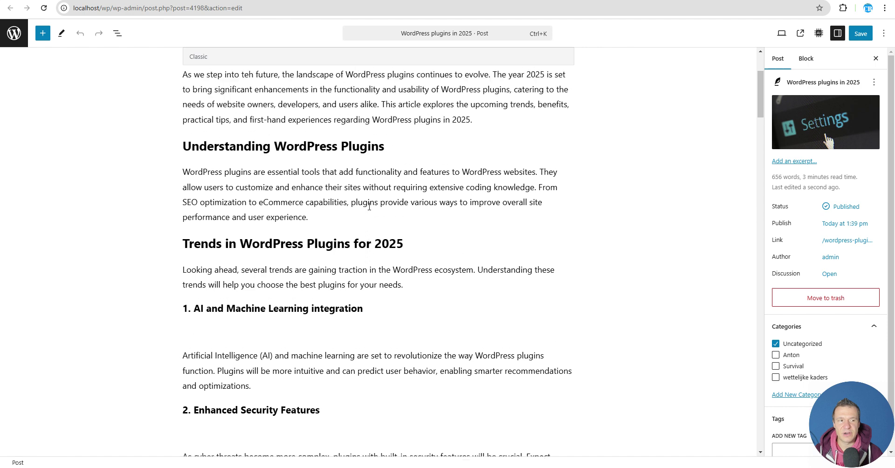
pyautogui.moveTo(809, 133)
pyautogui.scroll(-7, 404, 254)
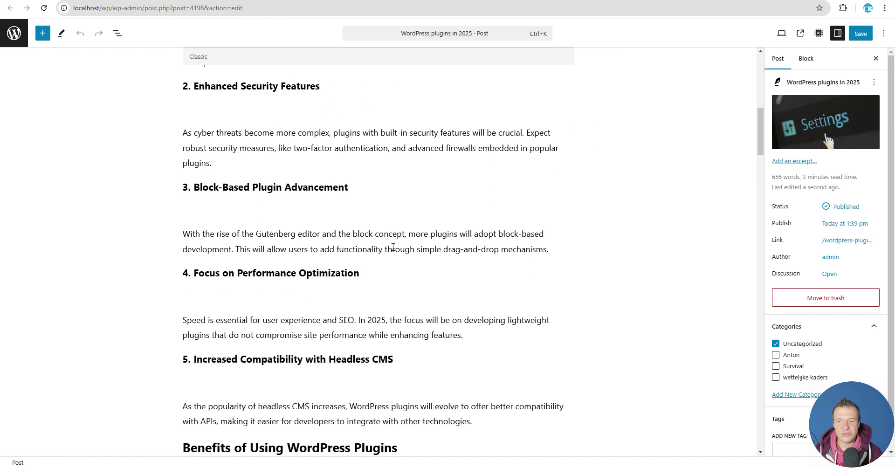
pyautogui.scroll(2, 404, 255)
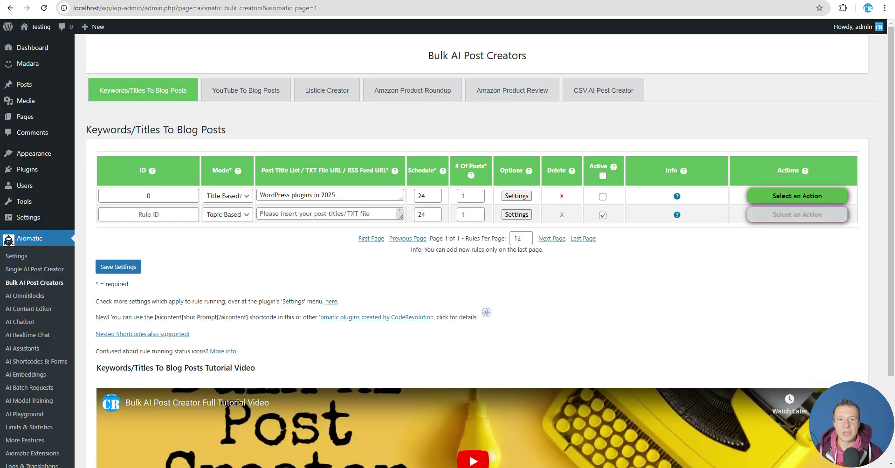
# Add and save an inactive Topic Based rule with the text "More rules", and select the webhook URL in the new rule's info.
pyautogui.moveTo(677, 197)
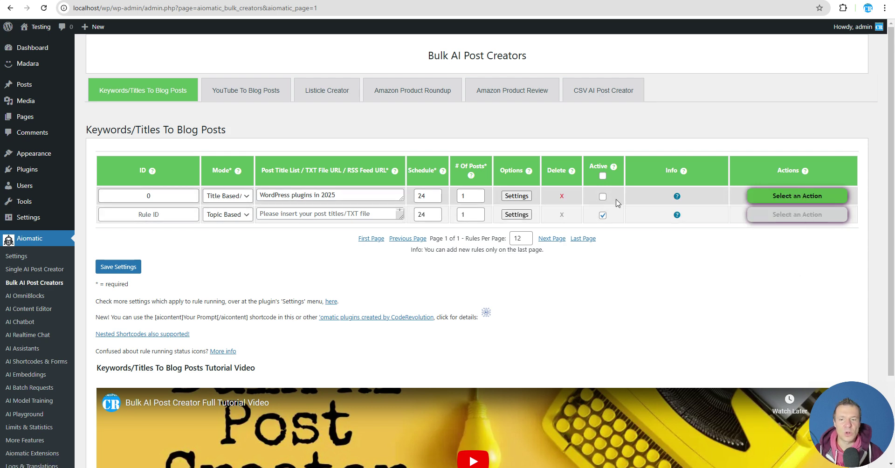
pyautogui.click(306, 216)
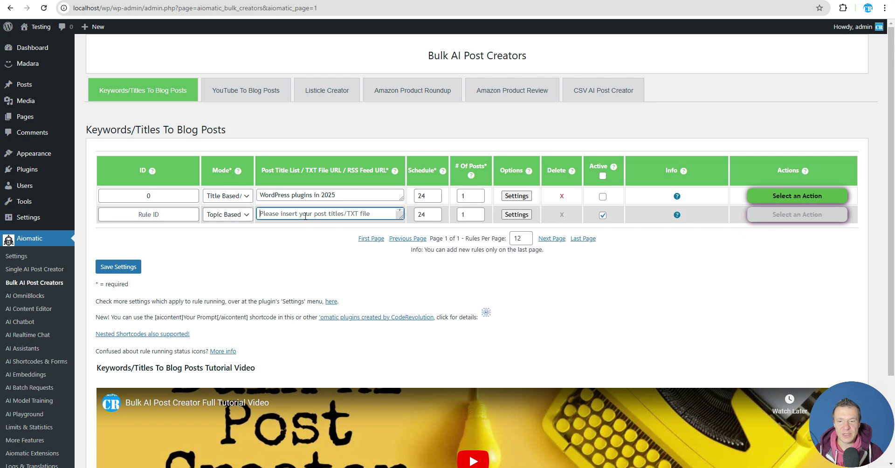
pyautogui.write('More rules')
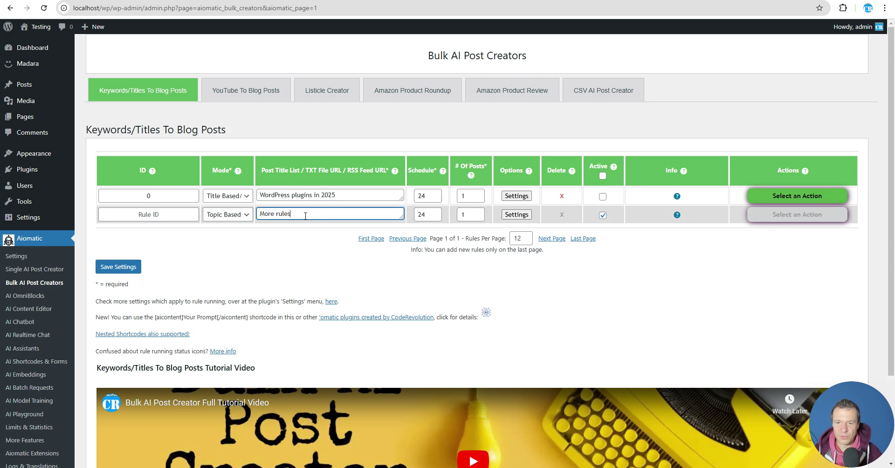
pyautogui.click(603, 215)
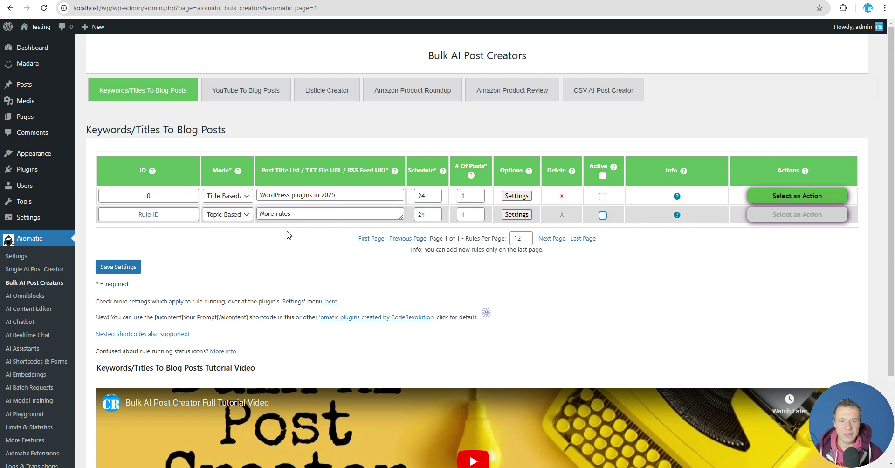
pyautogui.click(129, 266)
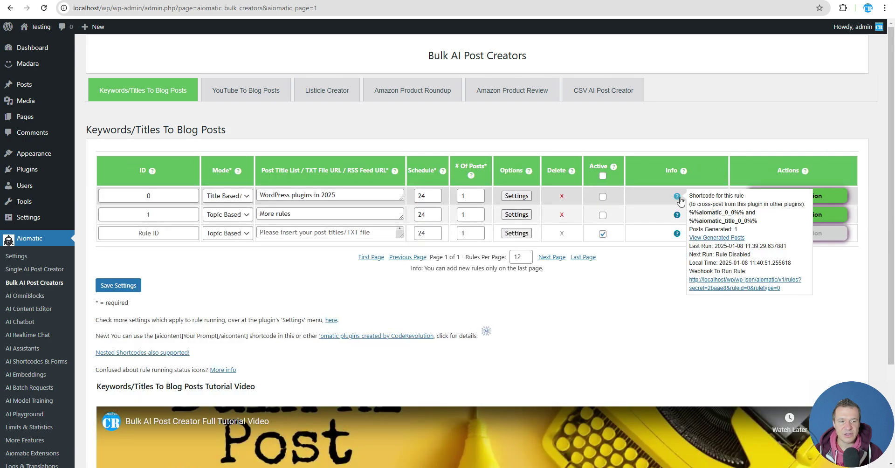
pyautogui.moveTo(678, 216)
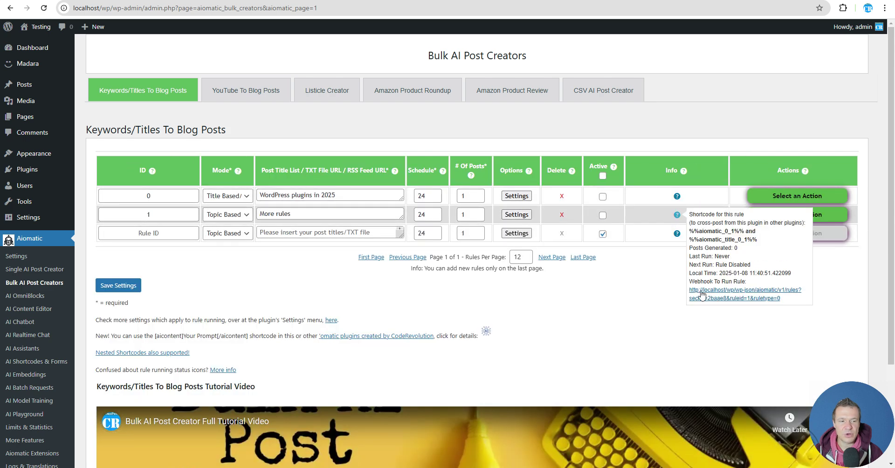
pyautogui.moveTo(691, 290); pyautogui.dragTo(788, 304)
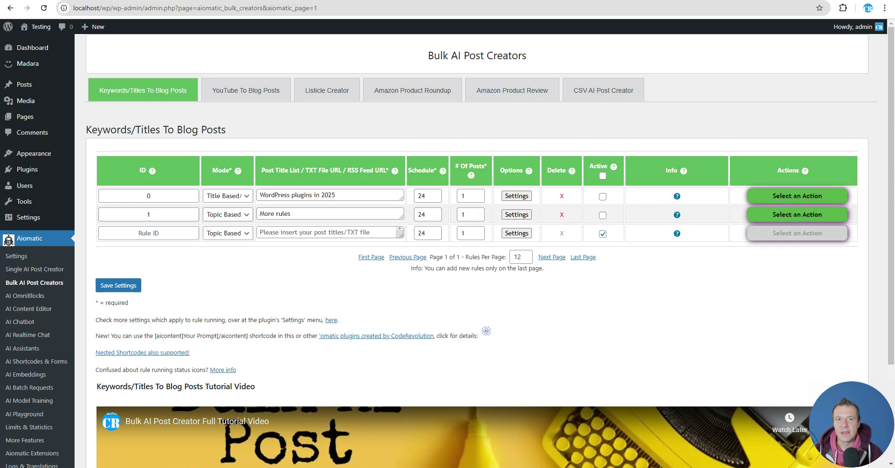
# View the YouTube To Blog Posts and CSV AI Post Creator rule pages, and open the AI OmniBlocks rule manager.
pyautogui.click(220, 93)
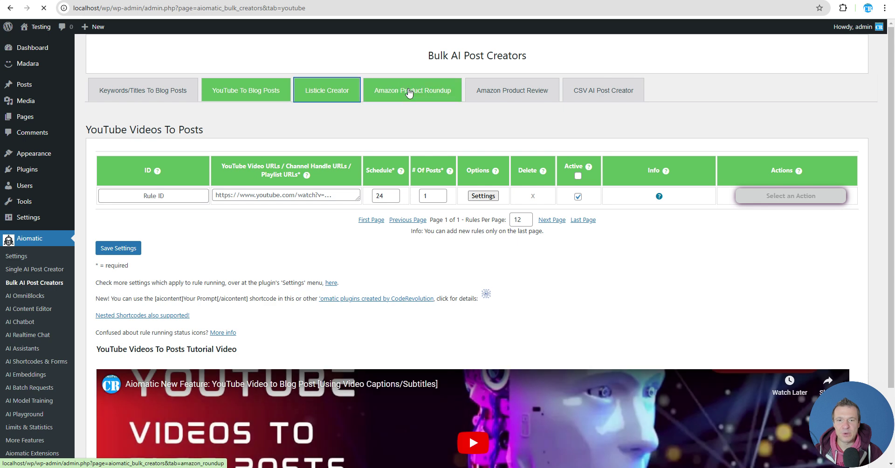
pyautogui.click(591, 90)
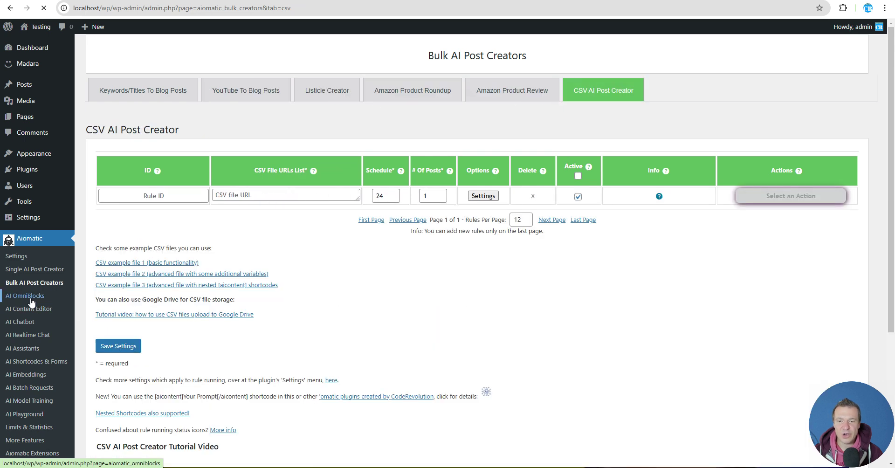
pyautogui.click(31, 302)
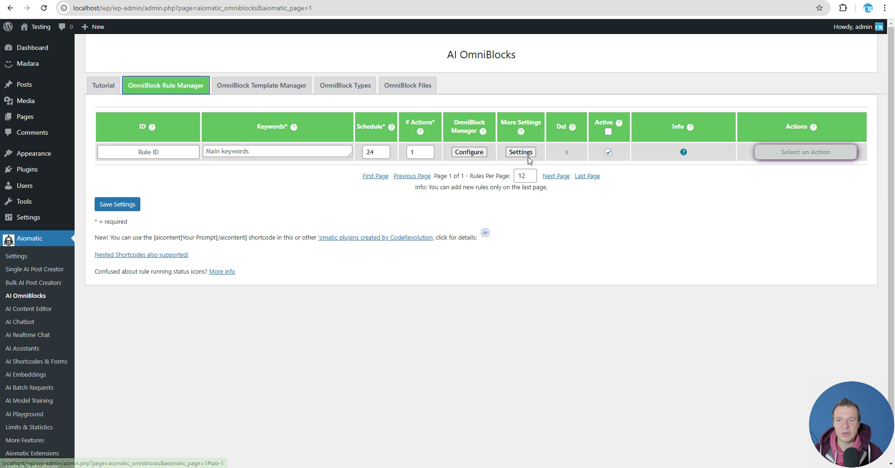
# Add and save an inactive OmniBlock rule with the keyword "asad", and show the webhook URL in its info.
pyautogui.click(286, 154)
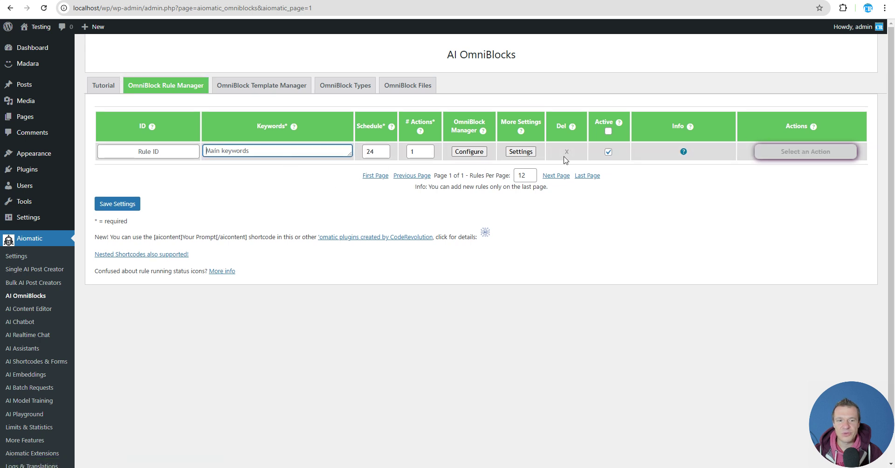
pyautogui.write('test')
pyautogui.click(118, 204)
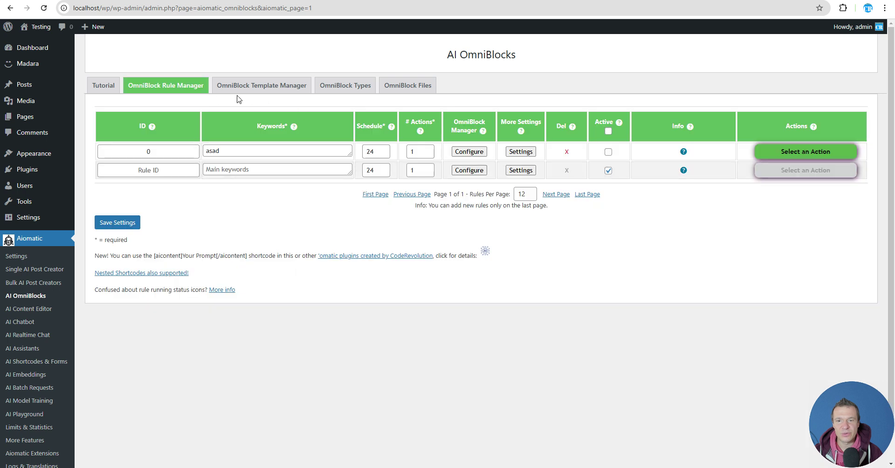
pyautogui.moveTo(684, 151)
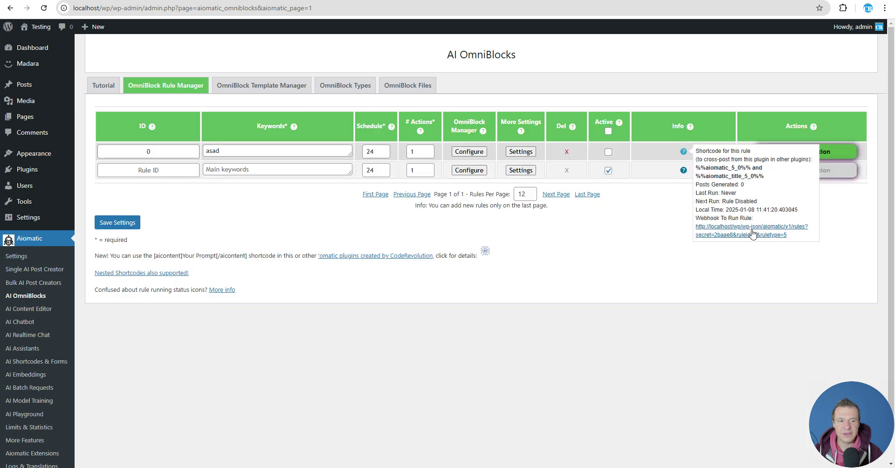
# Delete the "asad" rule from the OmniBlock rule manager.
pyautogui.click(565, 154)
pyautogui.press('Return')
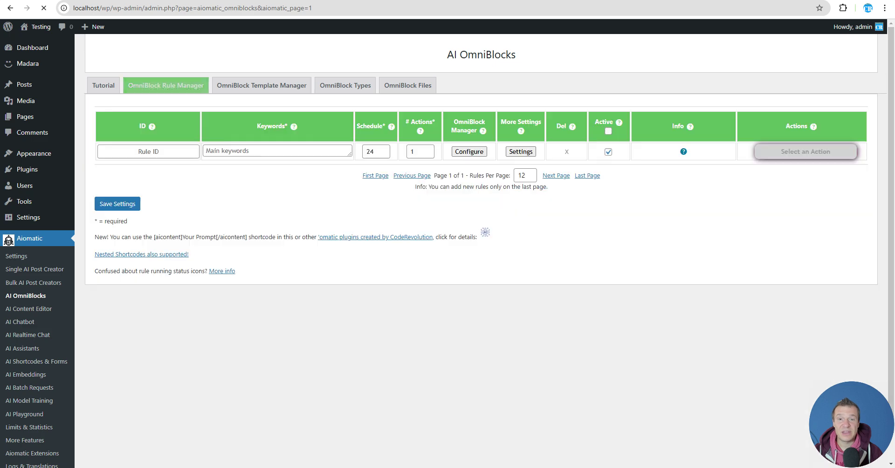
# Delete the "More rules" topic-based rule from the Bulk AI Post Creators' Keywords/Titles To Blog Posts rules.
pyautogui.click(35, 283)
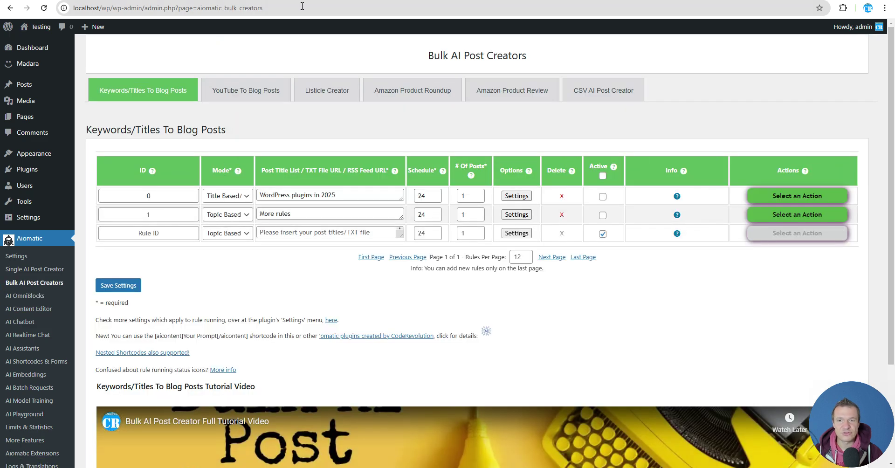
pyautogui.click(562, 215)
pyautogui.press('Return')
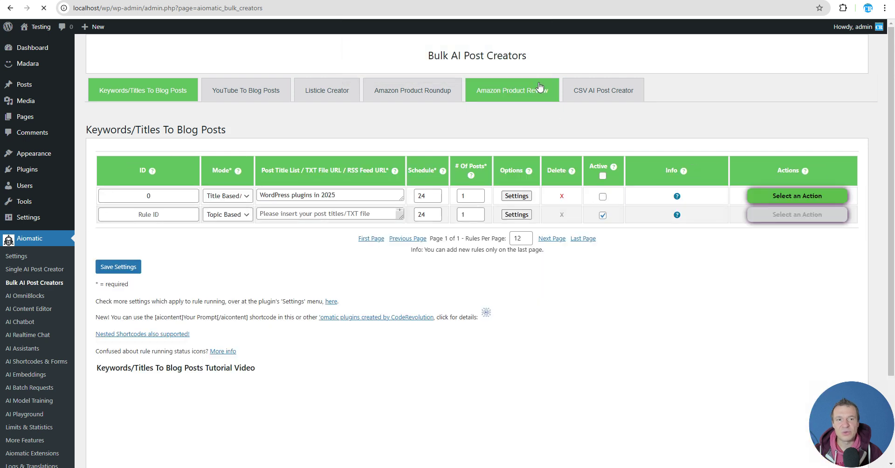